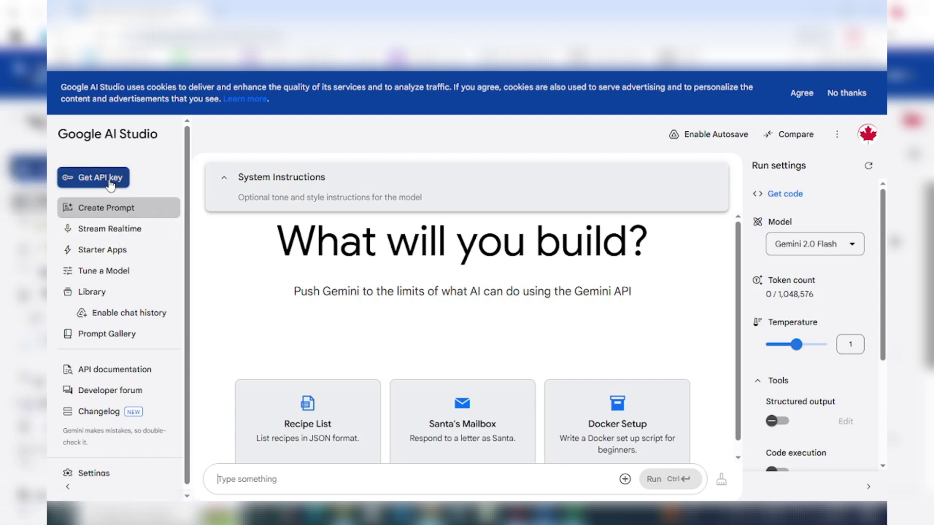
# - Open Stream Realtime and start a live voice conversation with Gemini using the microphone
pyautogui.click(125, 232)
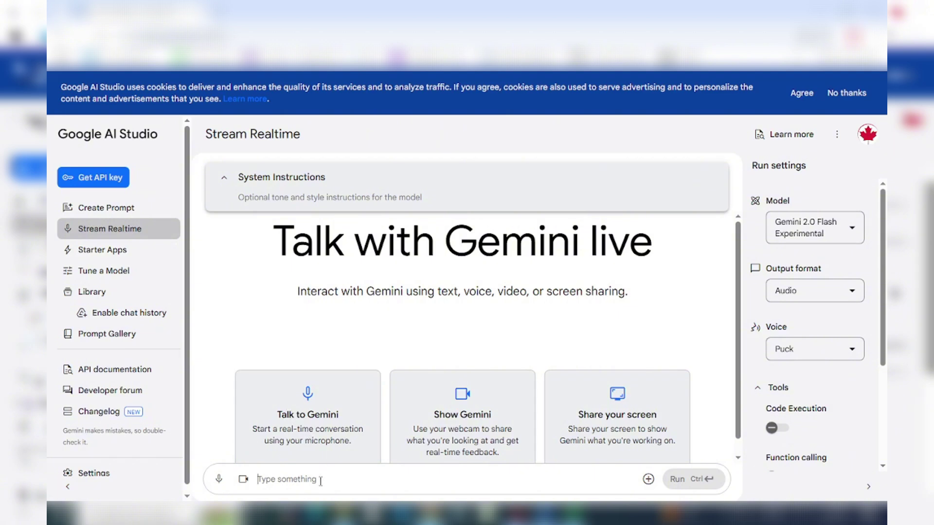
pyautogui.click(266, 482)
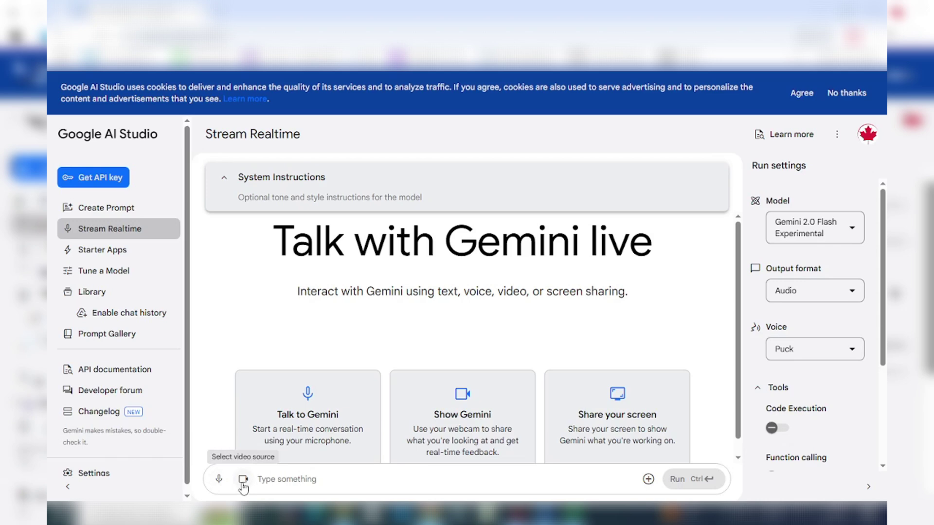
pyautogui.click(243, 481)
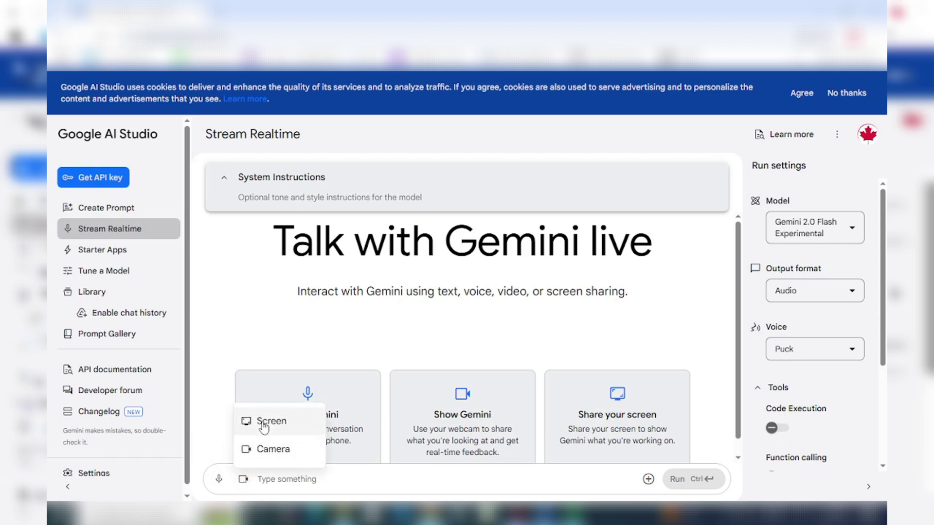
pyautogui.click(214, 441)
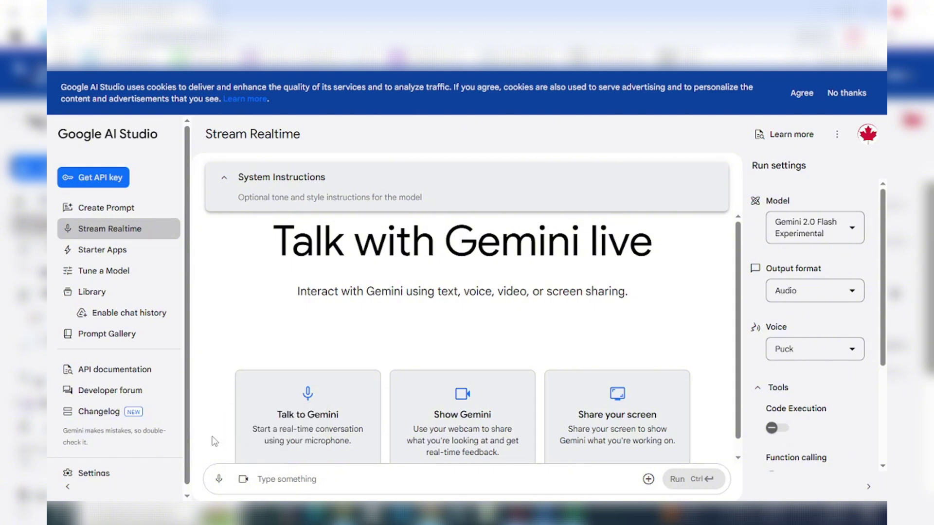
pyautogui.click(219, 479)
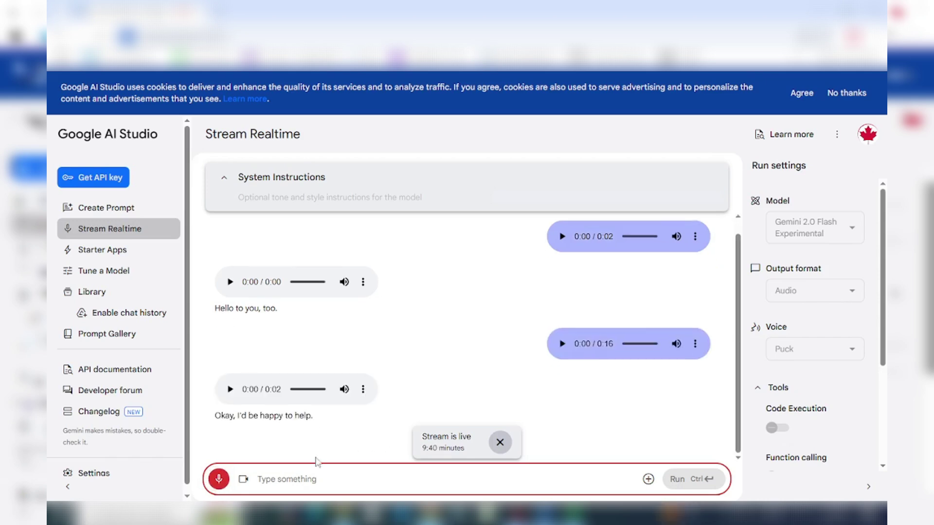
# - Share the food_franchise_sales (1) Excel window with the live Gemini session and set the speaker volume to 70
pyautogui.click(245, 480)
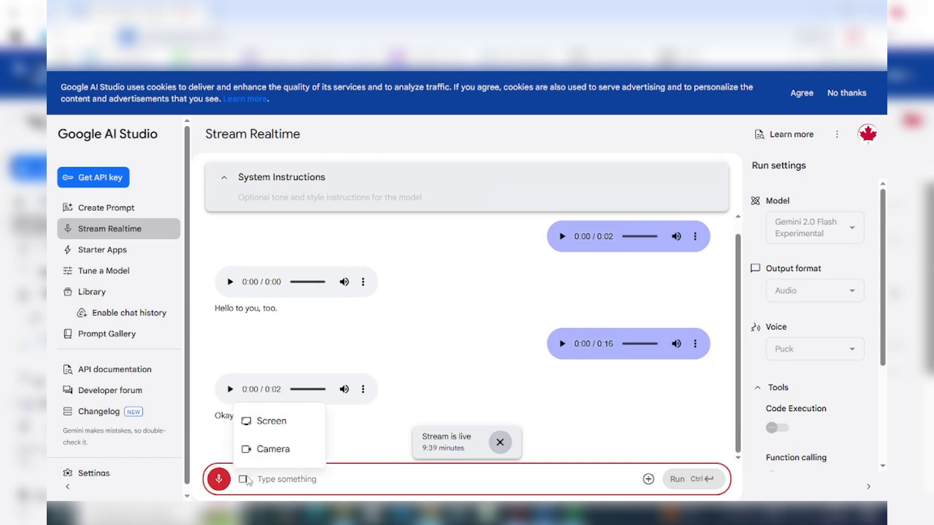
pyautogui.click(282, 421)
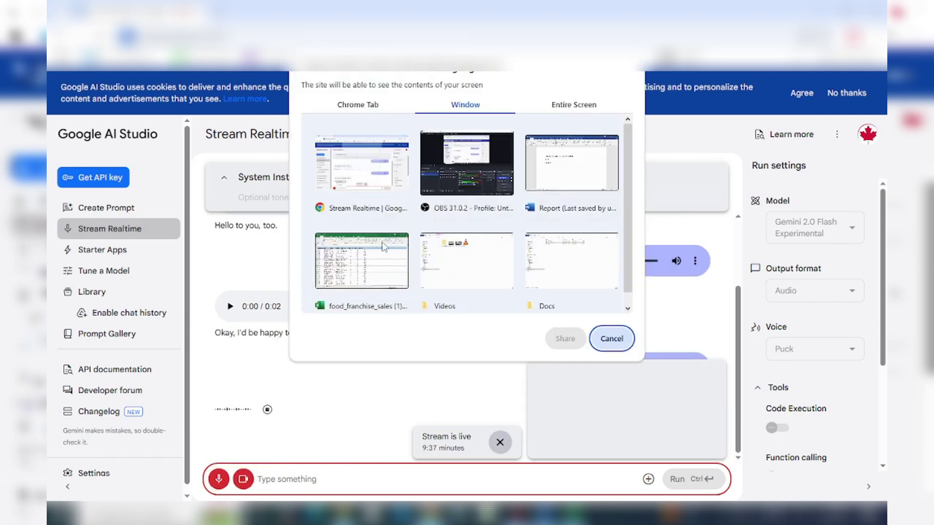
pyautogui.click(359, 267)
pyautogui.click(565, 338)
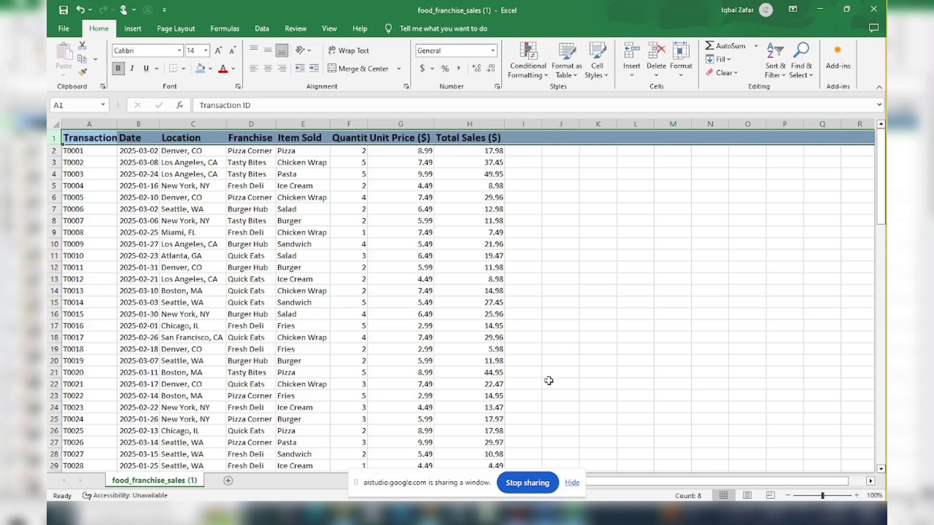
pyautogui.click(793, 508)
pyautogui.moveTo(783, 486); pyautogui.dragTo(809, 486)
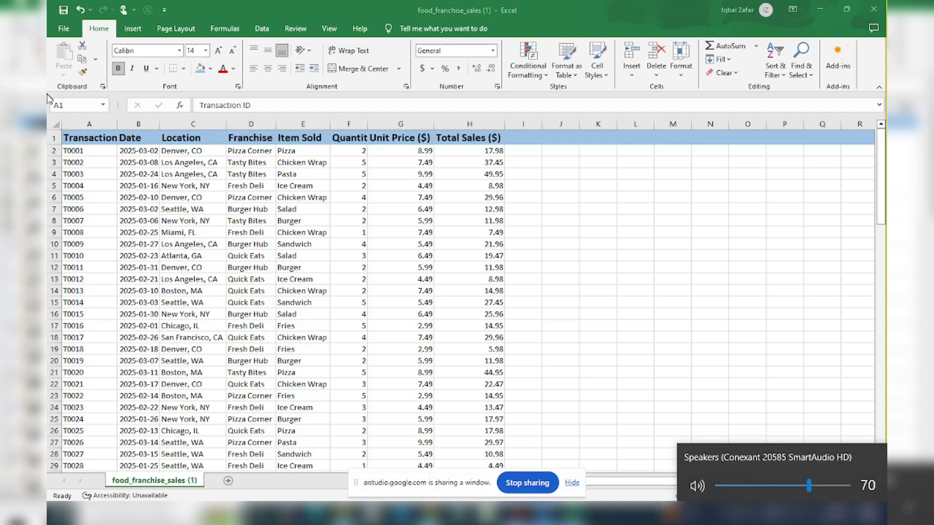
# - Select the whole food_franchise_sales (1) sheet and insert a PivotTable from it on a new worksheet
pyautogui.click(57, 126)
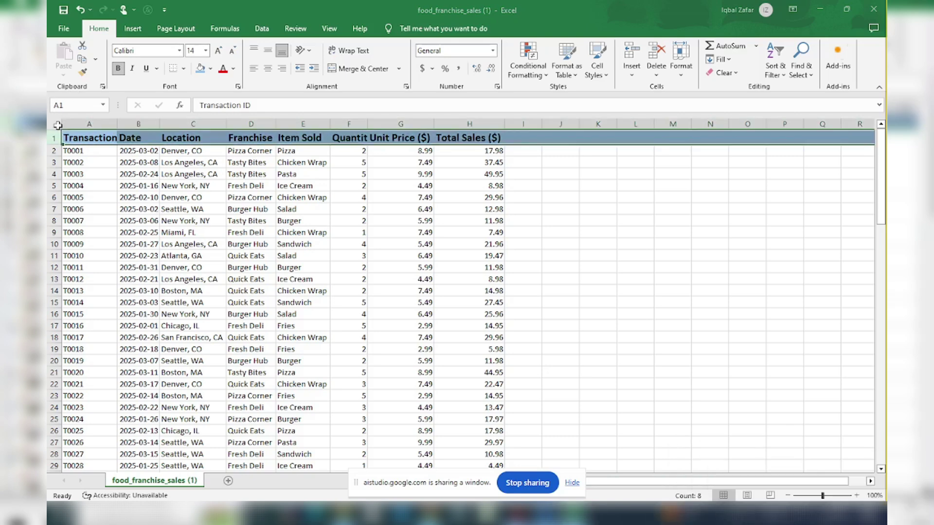
pyautogui.click(57, 125)
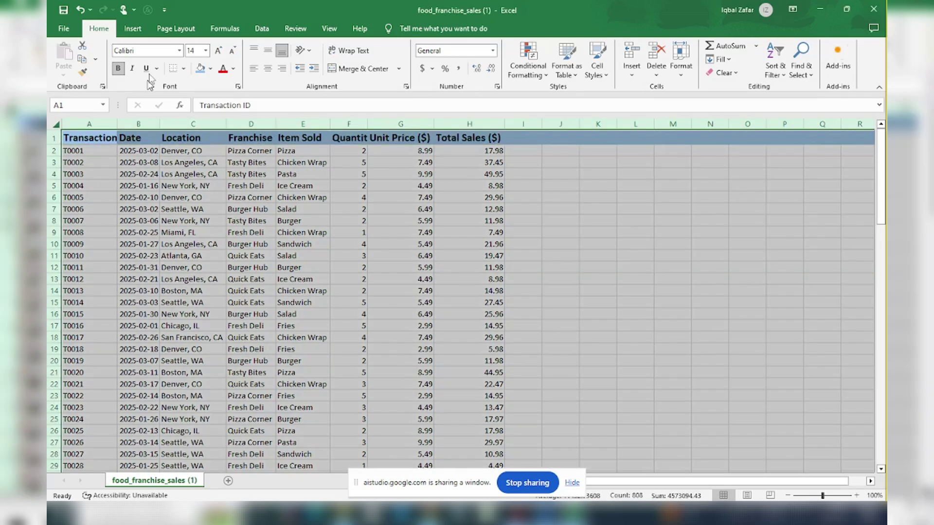
pyautogui.click(130, 30)
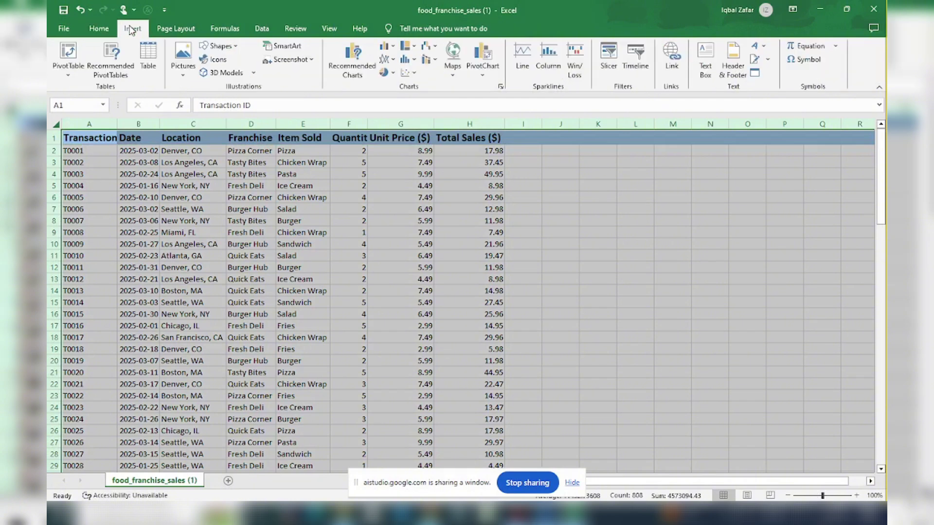
pyautogui.click(66, 69)
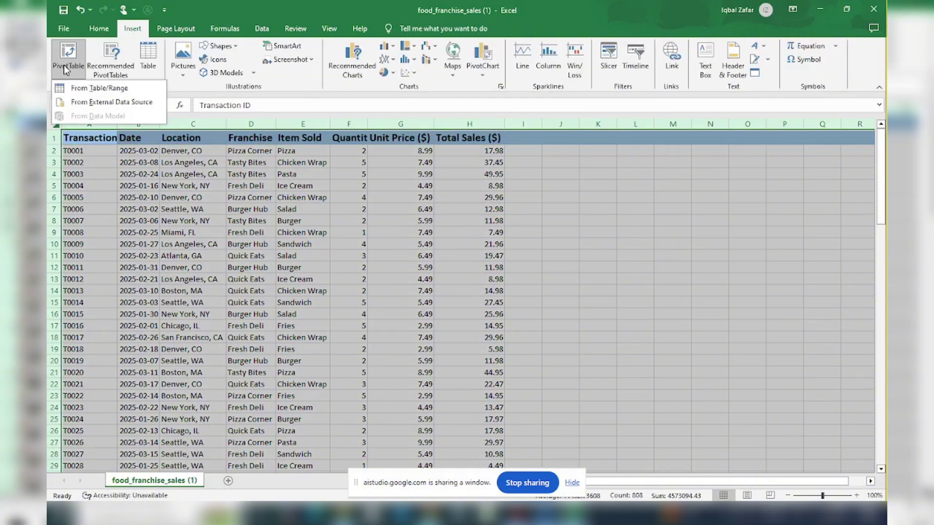
pyautogui.click(88, 93)
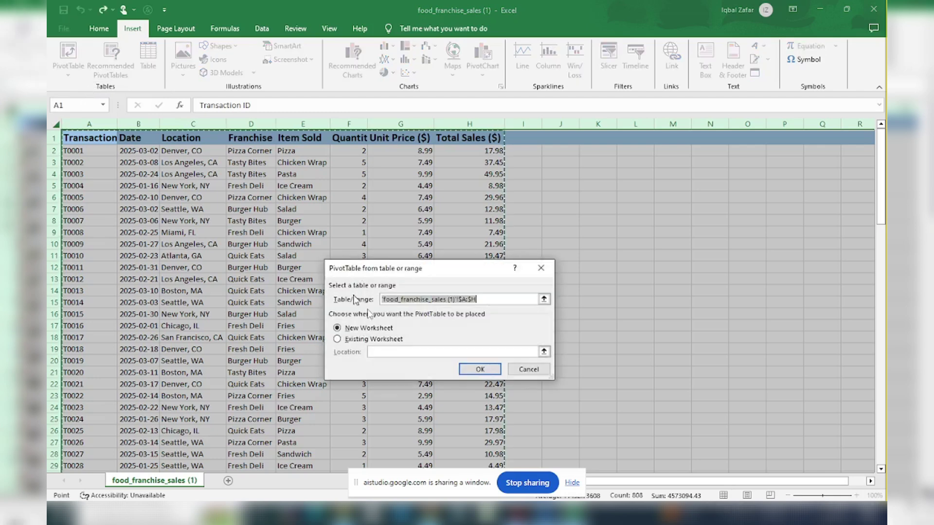
pyautogui.click(481, 370)
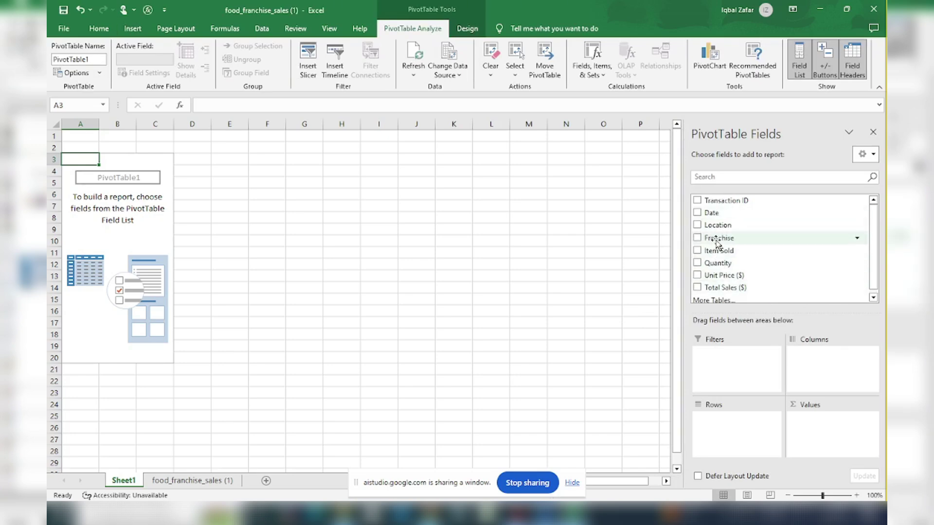
# - Add Franchise and Location as row fields of the PivotTable and Total Sales ($) as its summed value
pyautogui.moveTo(718, 240); pyautogui.dragTo(724, 421)
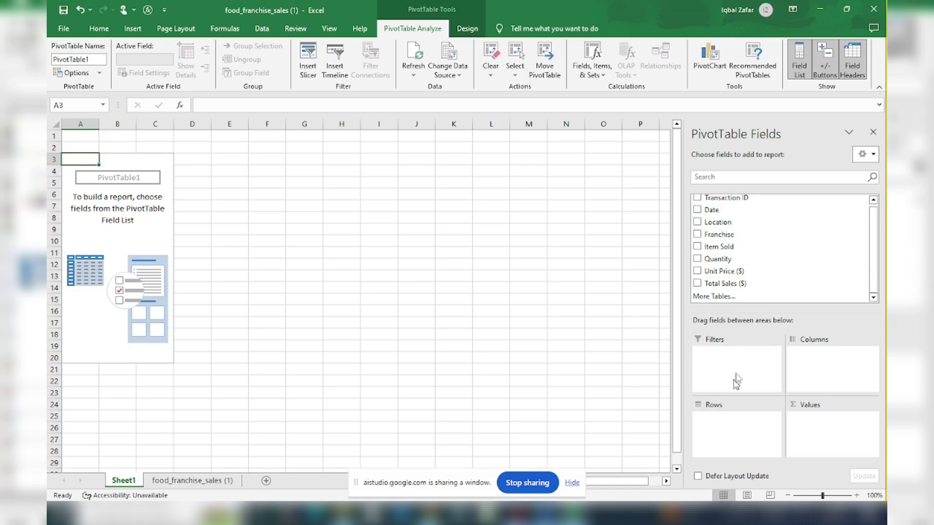
pyautogui.moveTo(723, 238); pyautogui.dragTo(730, 433)
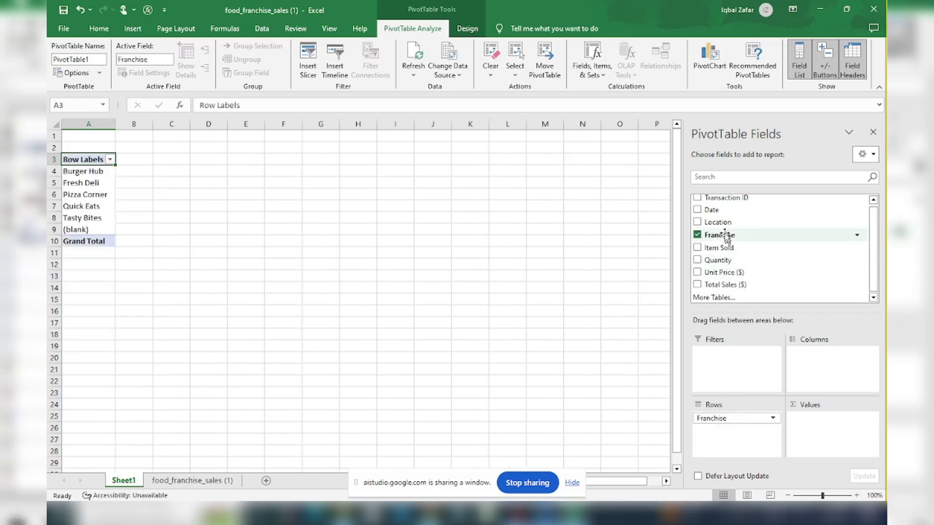
pyautogui.moveTo(719, 223); pyautogui.dragTo(726, 443)
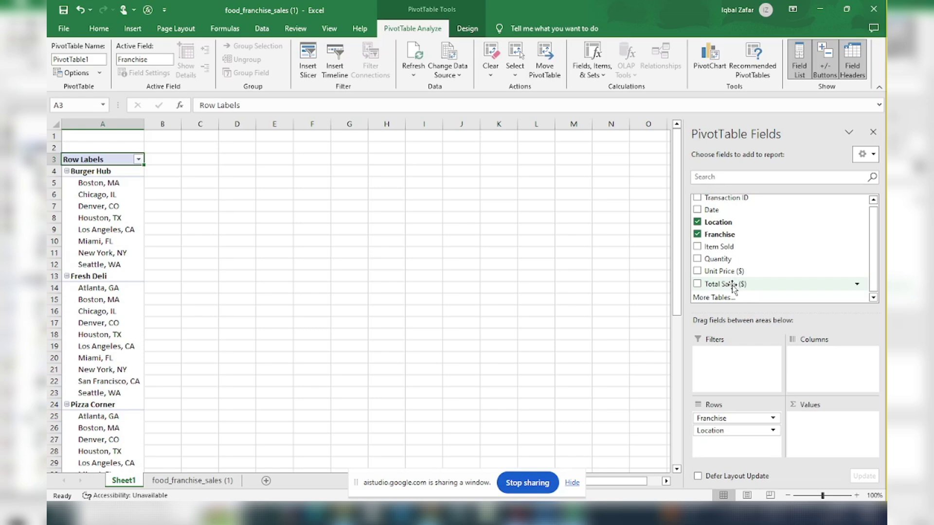
pyautogui.moveTo(734, 287); pyautogui.dragTo(819, 431)
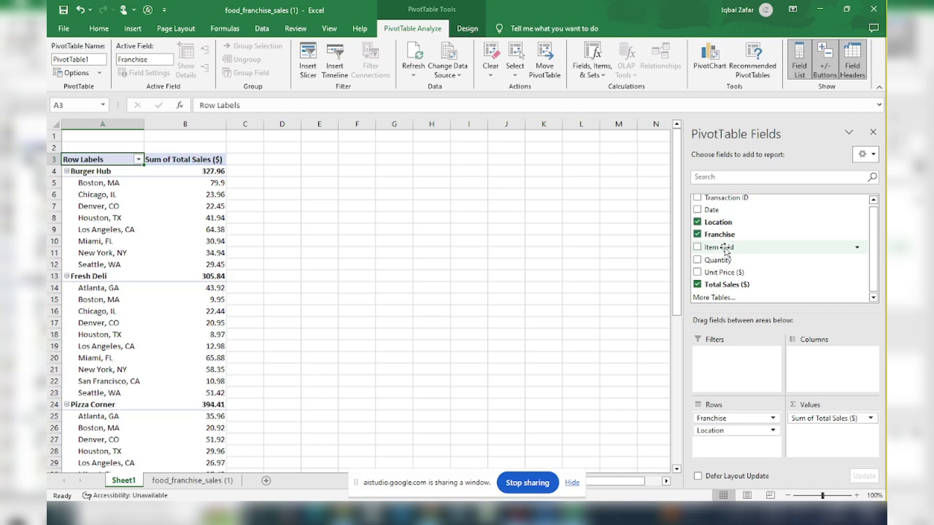
# - Add Item Sold and Quantity to the PivotTable rows beneath Location
pyautogui.moveTo(725, 250); pyautogui.dragTo(725, 449)
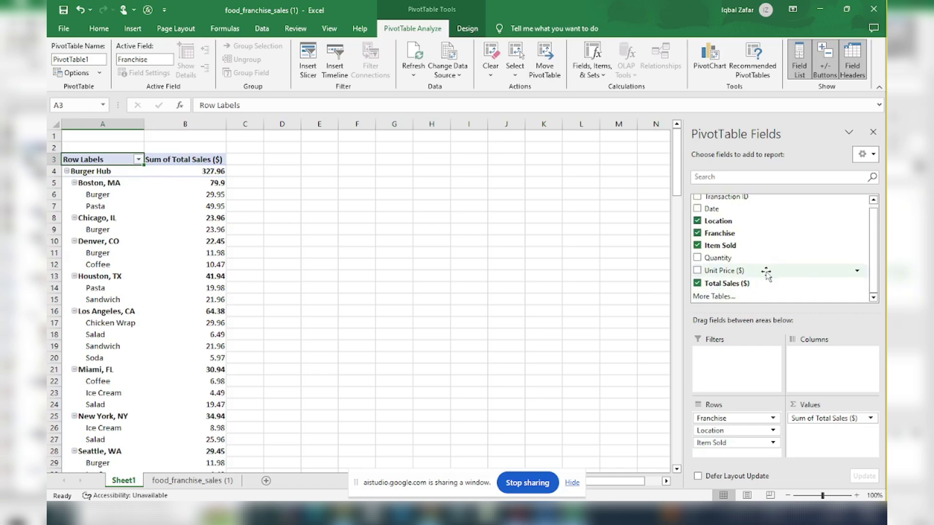
pyautogui.scroll(1, 766, 274)
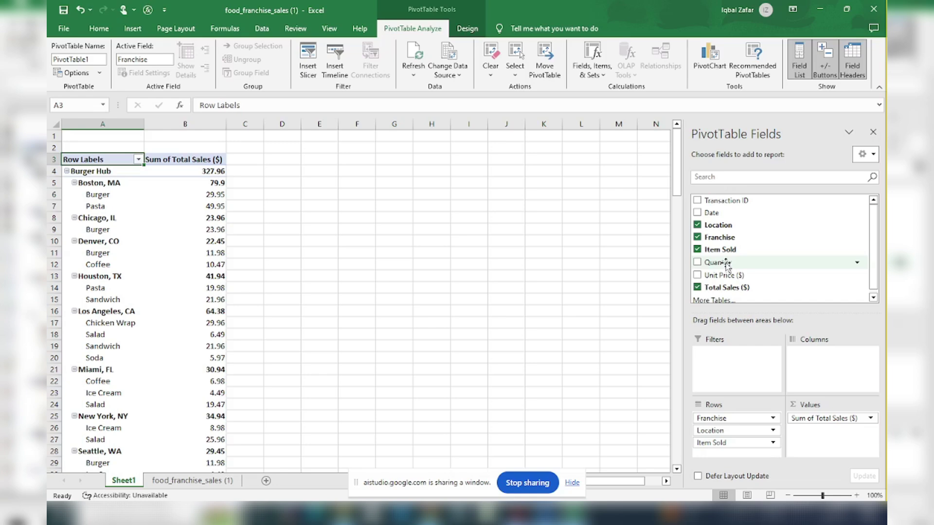
pyautogui.moveTo(726, 265); pyautogui.dragTo(724, 458)
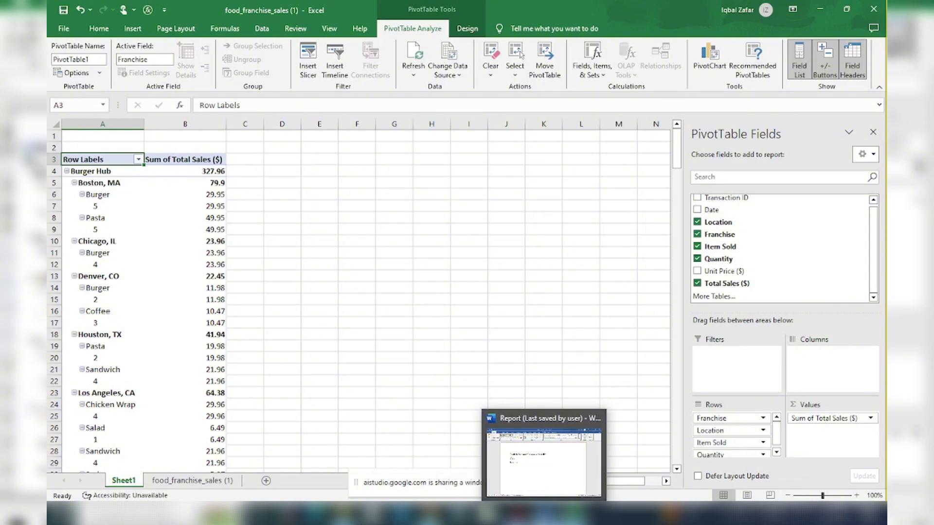
# - Switch to the Report document in Word and stop sharing the Excel window with Google AI Studio
pyautogui.click(544, 514)
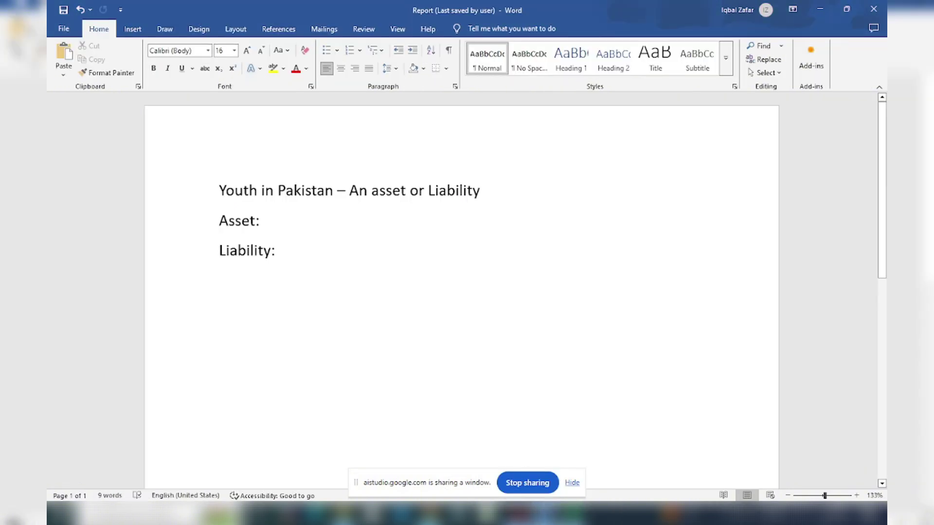
pyautogui.click(572, 483)
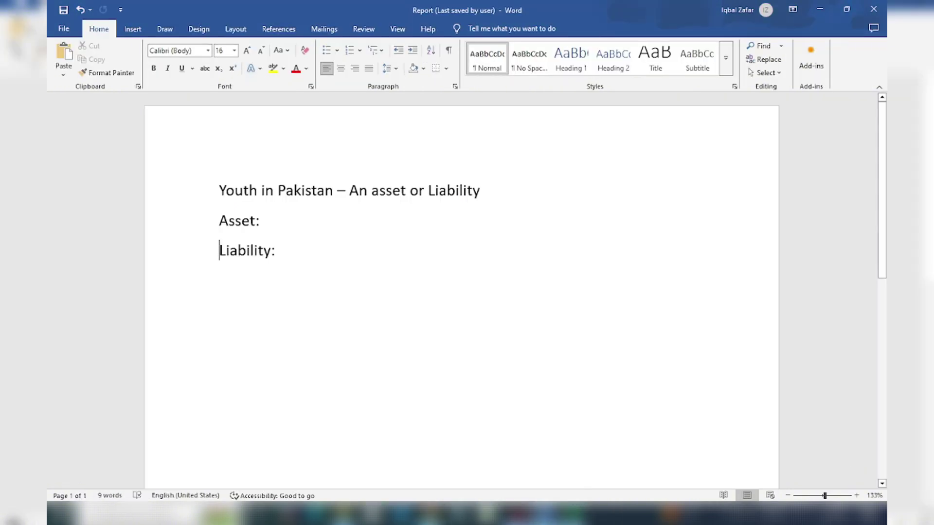
pyautogui.moveTo(429, 513)
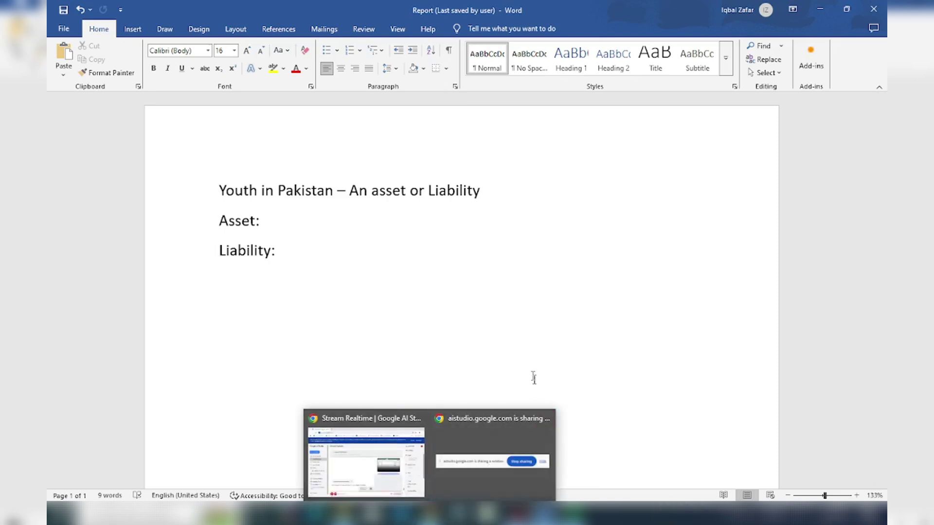
pyautogui.click(527, 355)
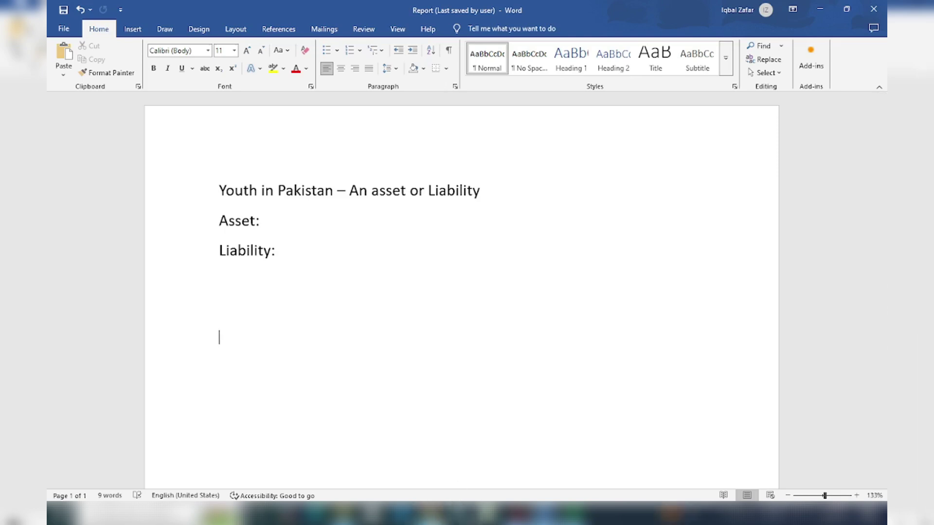
pyautogui.moveTo(433, 515)
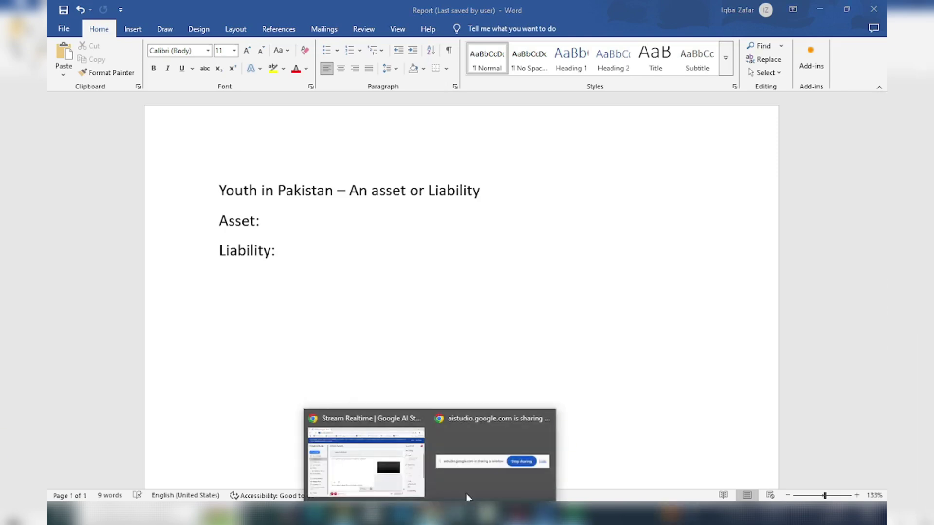
pyautogui.click(484, 468)
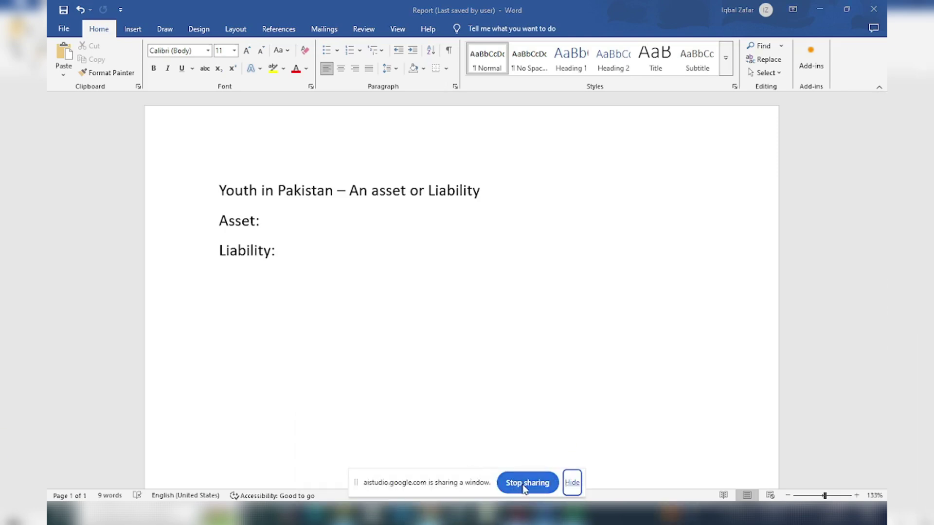
pyautogui.click(544, 407)
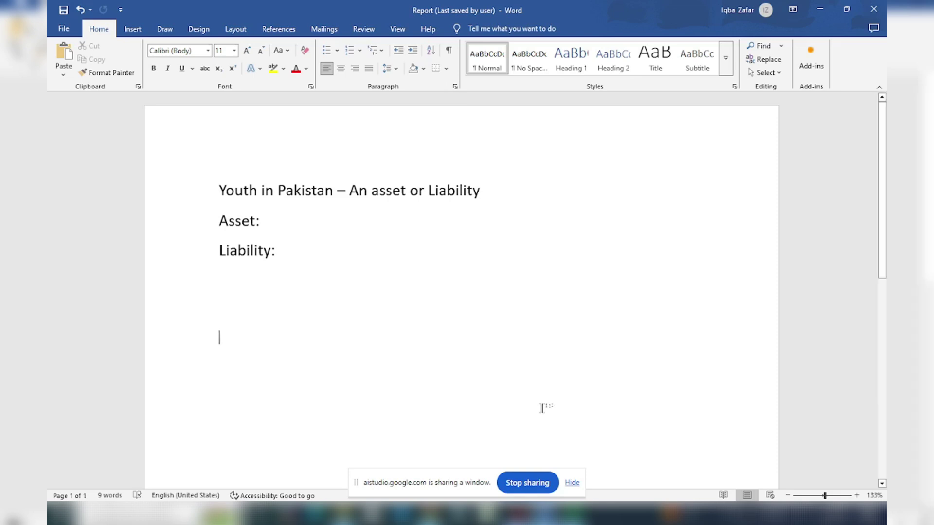
pyautogui.click(517, 486)
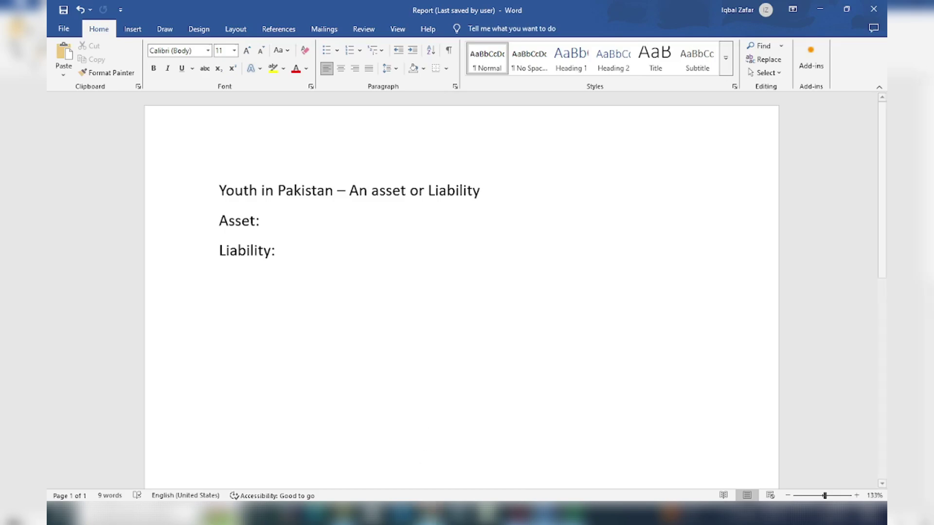
# - Return to Google AI Studio in Chrome and share the Report Word window with the live Gemini session
pyautogui.moveTo(429, 514)
pyautogui.click(430, 455)
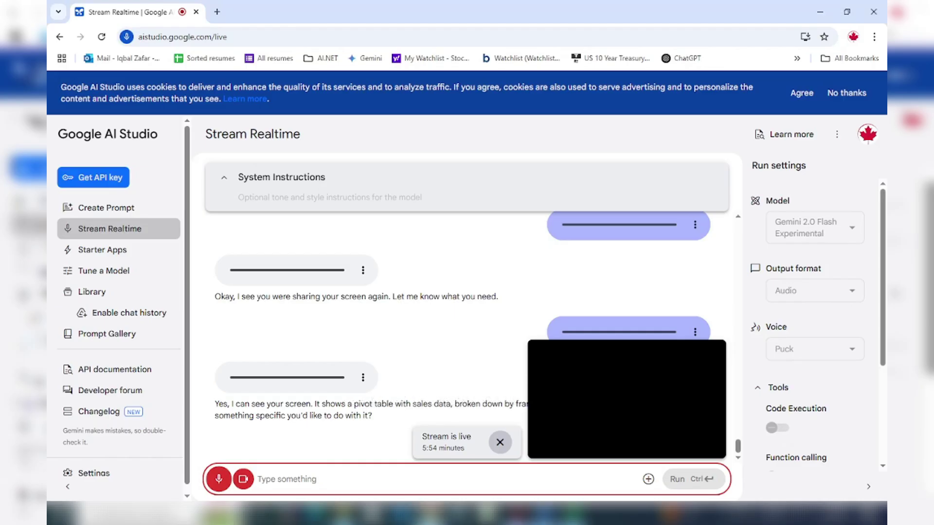
pyautogui.click(252, 483)
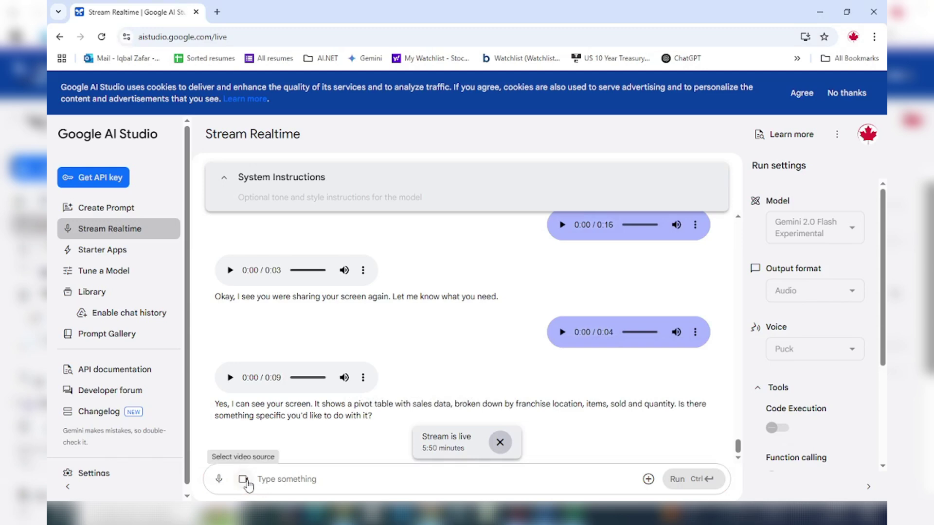
pyautogui.click(245, 482)
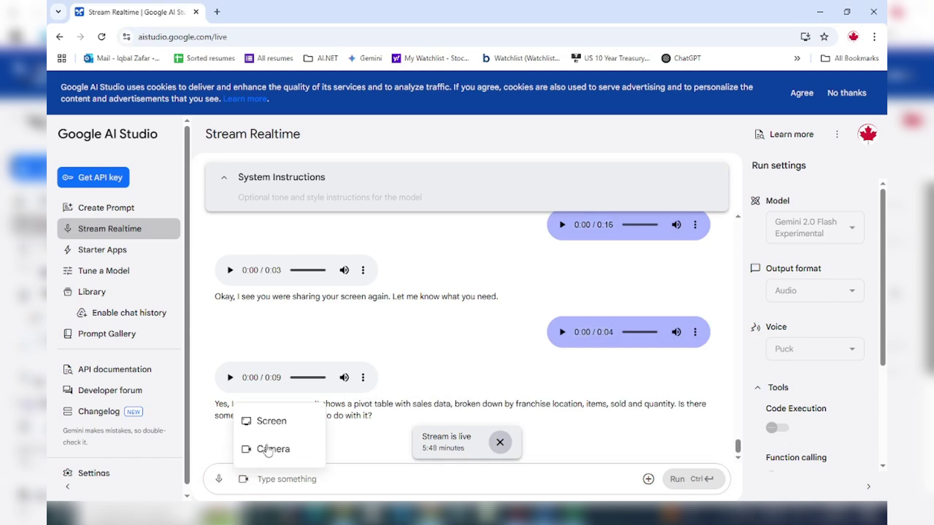
pyautogui.click(294, 431)
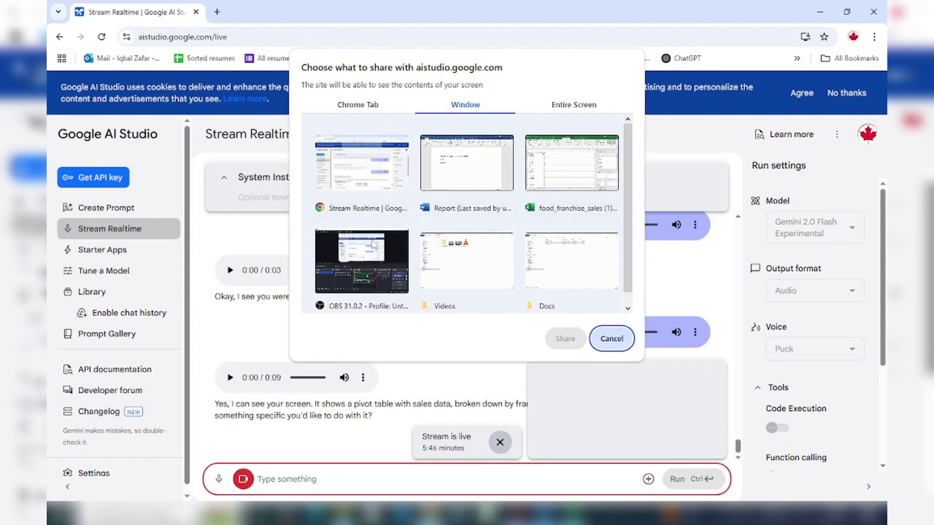
pyautogui.click(457, 176)
pyautogui.click(564, 339)
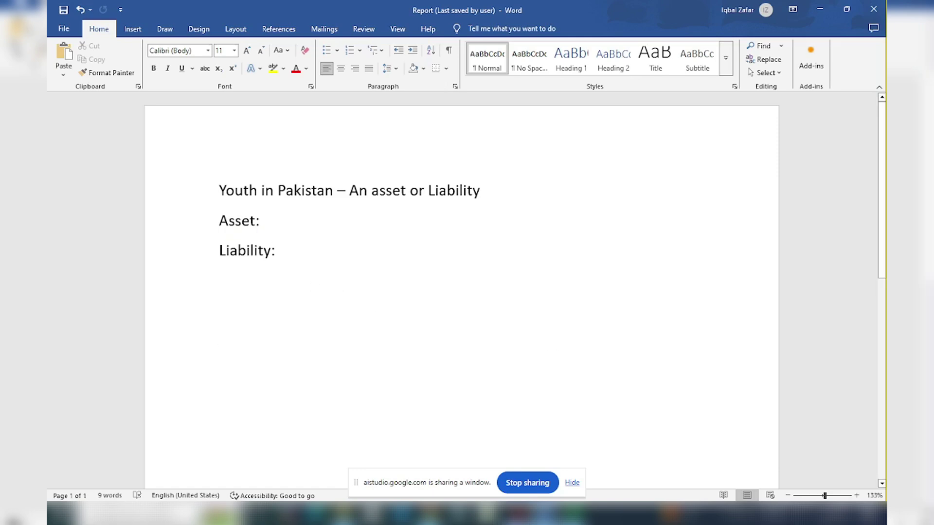
# - Start a dashed list under the "Asset:" heading with the item "Large workforce"
pyautogui.click(292, 227)
pyautogui.press('Return')
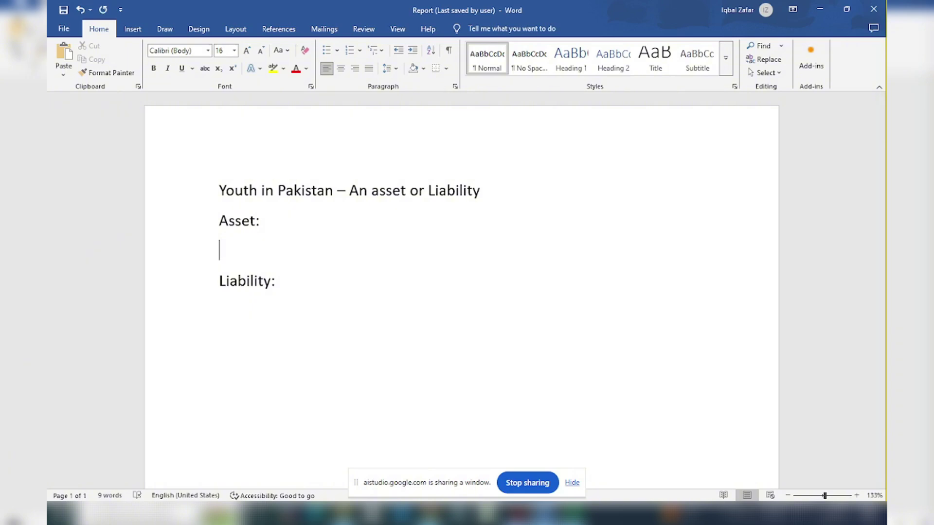
pyautogui.write('-')
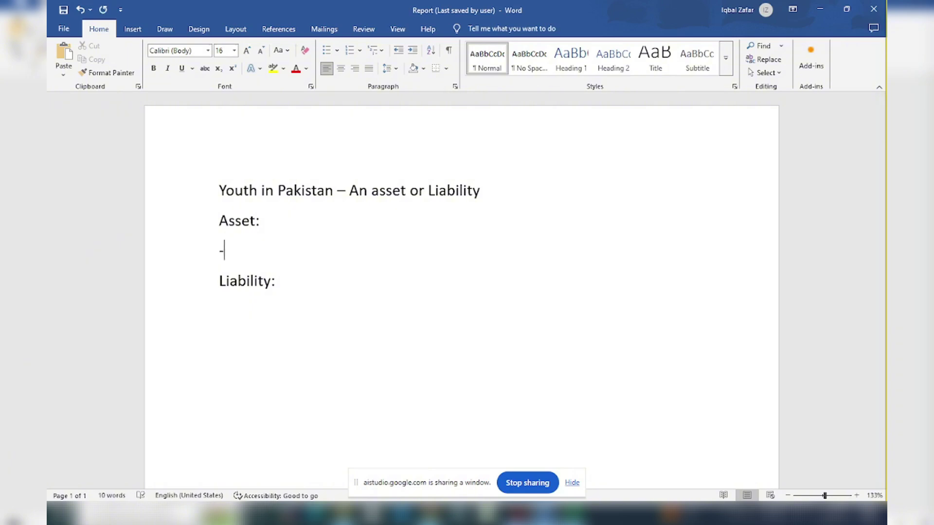
pyautogui.write(' Large workforce')
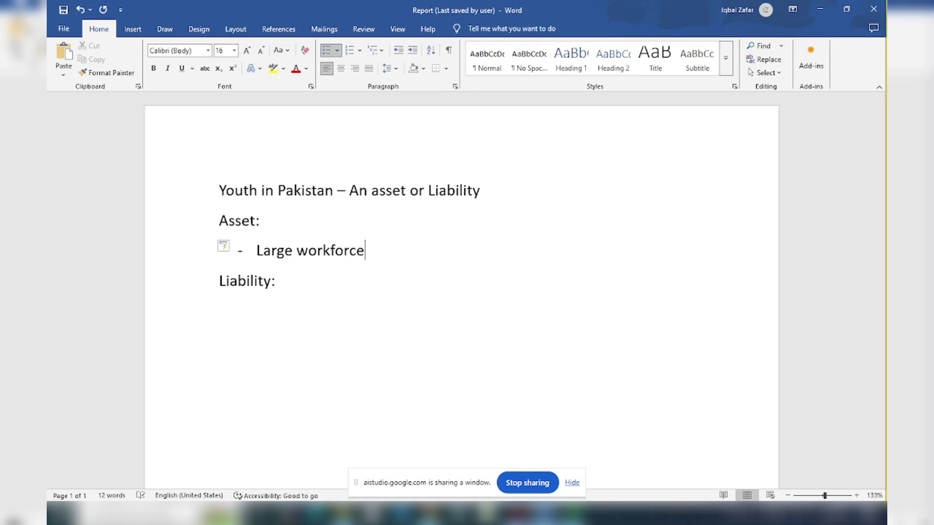
# - Add "Potential for entrepreneurship" as the second item of the Asset list
pyautogui.press('Return')
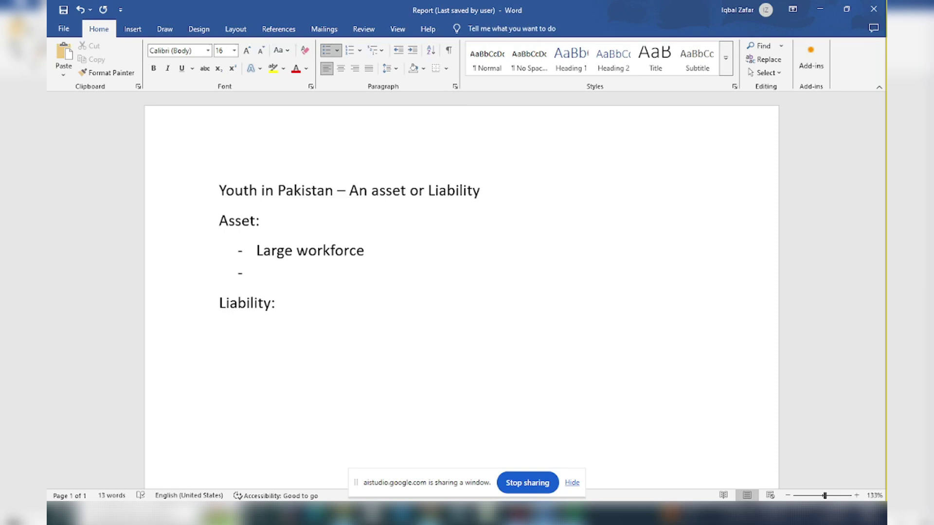
pyautogui.write('p')
pyautogui.press('BackSpace')
pyautogui.write('Potential')
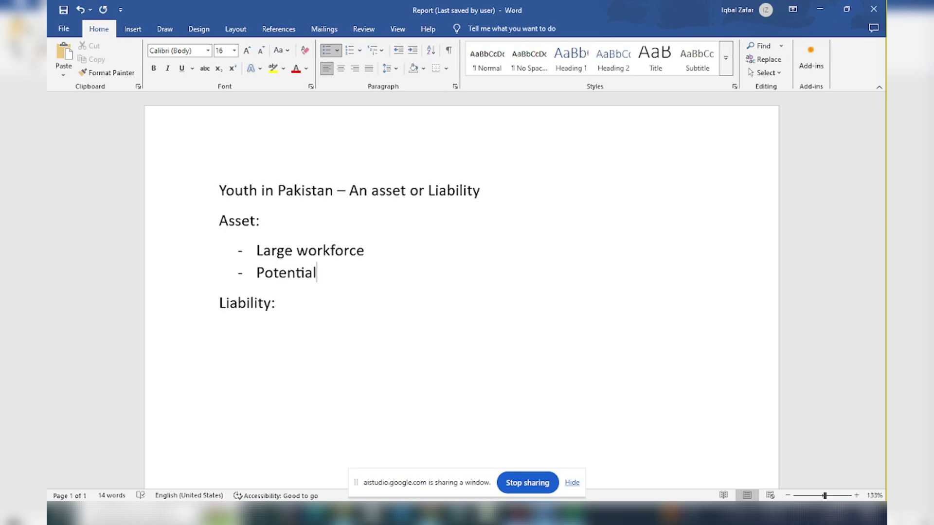
pyautogui.write('for enterp')
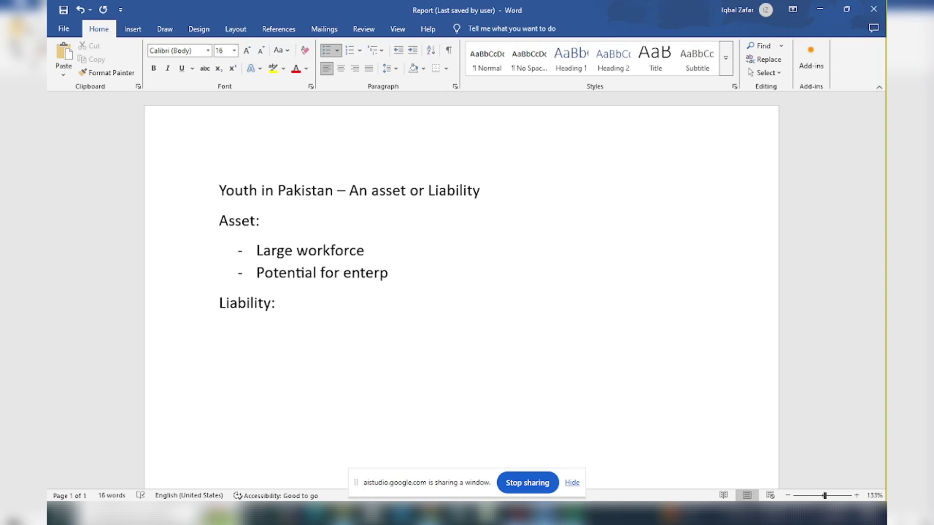
pyautogui.write('renurship')
# - Add "Ability to adopt technology" as the third item of the Asset list
pyautogui.press('Return')
pyautogui.write('Ability to ')
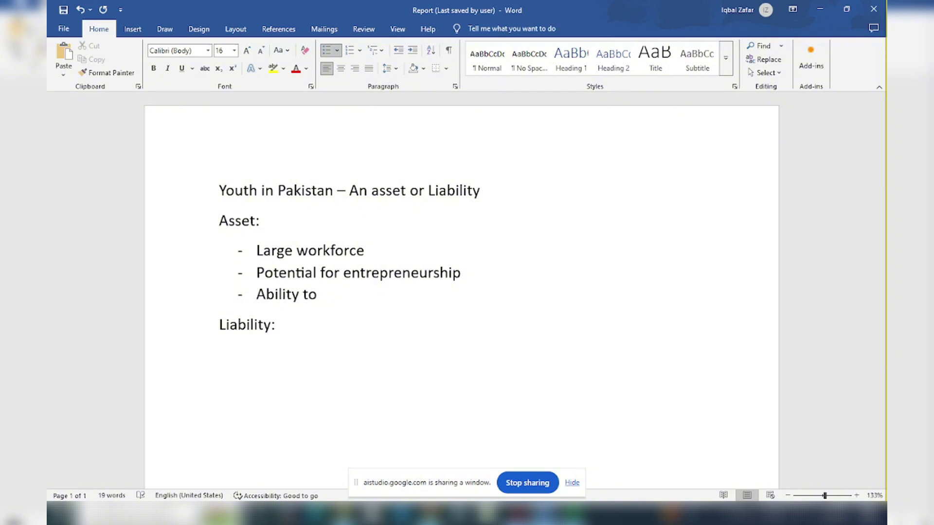
pyautogui.write('adopt te')
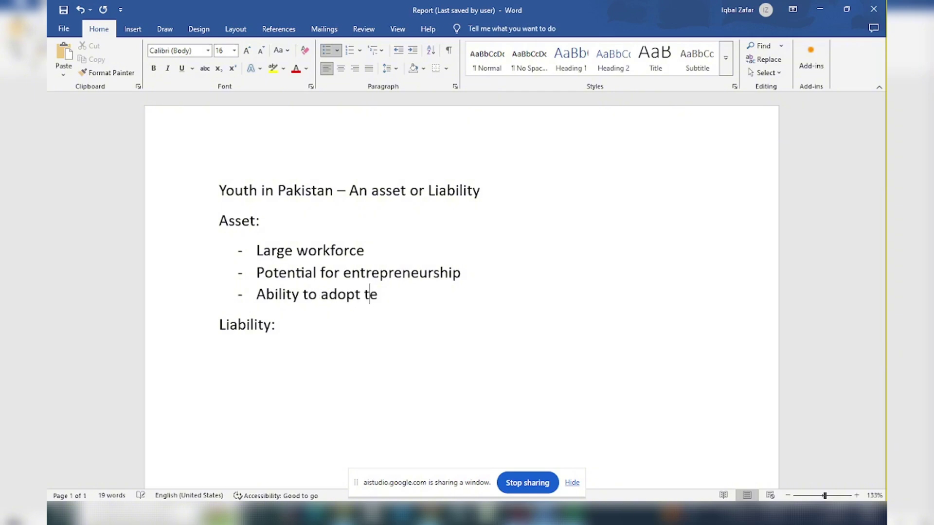
pyautogui.write('chnology')
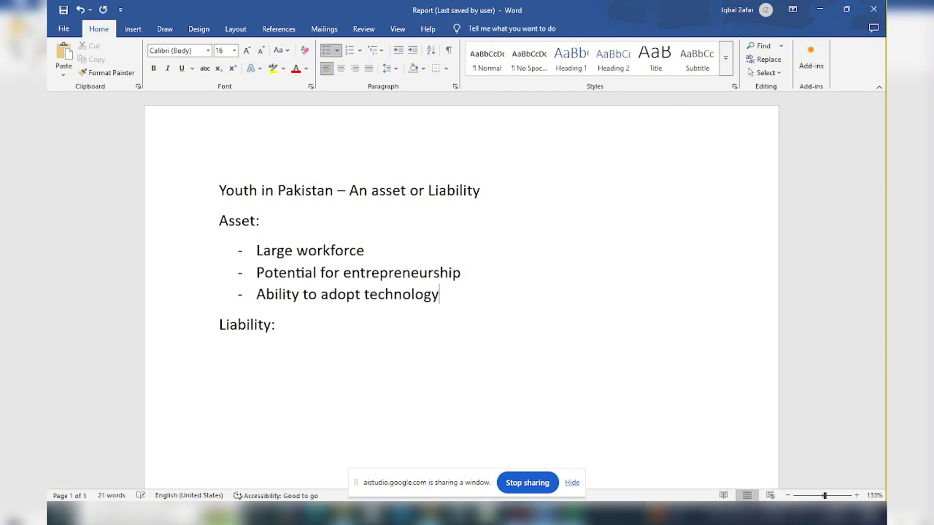
pyautogui.write(' in digit')
pyautogui.hotkey('ctrl', 'BackSpace')
pyautogui.hotkey('ctrl', 'BackSpace')
# - Start a dashed list under the "Liability:" heading with "High rate of youth unemployment" and begin a second item
pyautogui.click(230, 354)
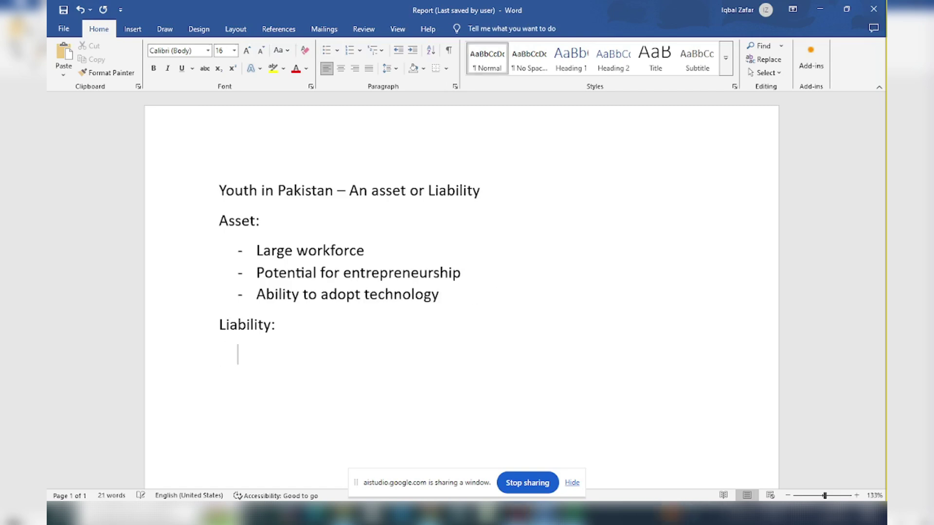
pyautogui.write('-')
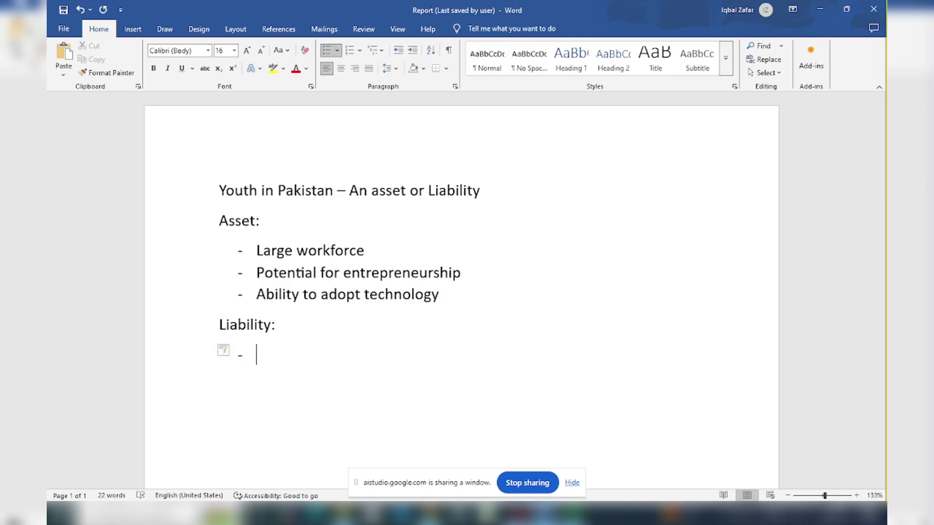
pyautogui.write(' High rate of')
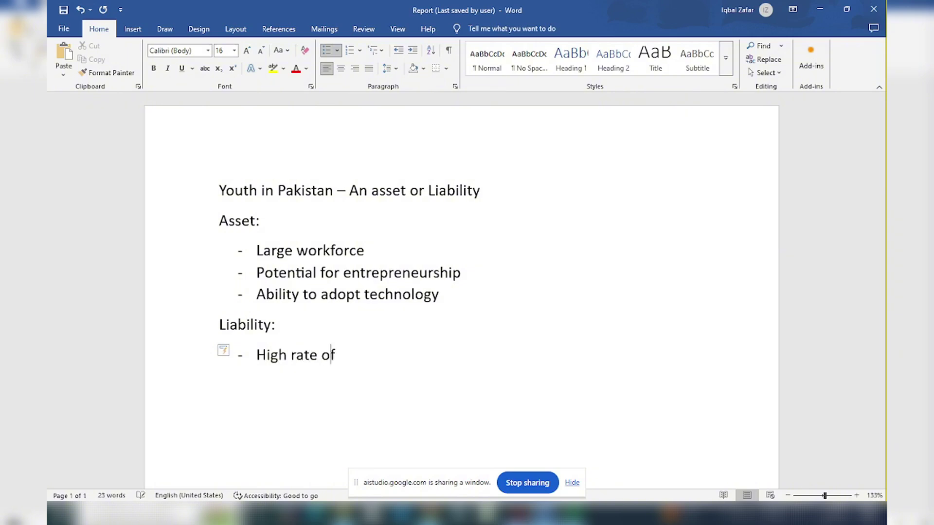
pyautogui.write(' youth un')
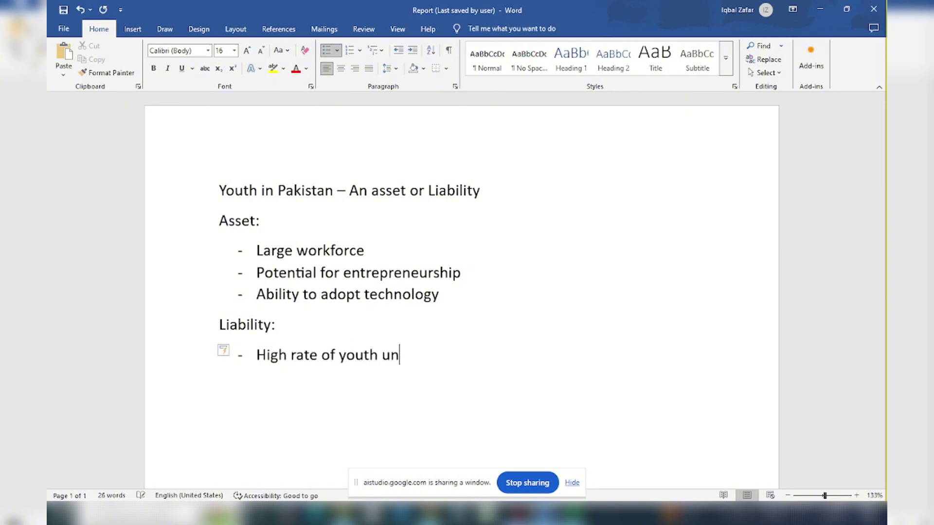
pyautogui.write('employment')
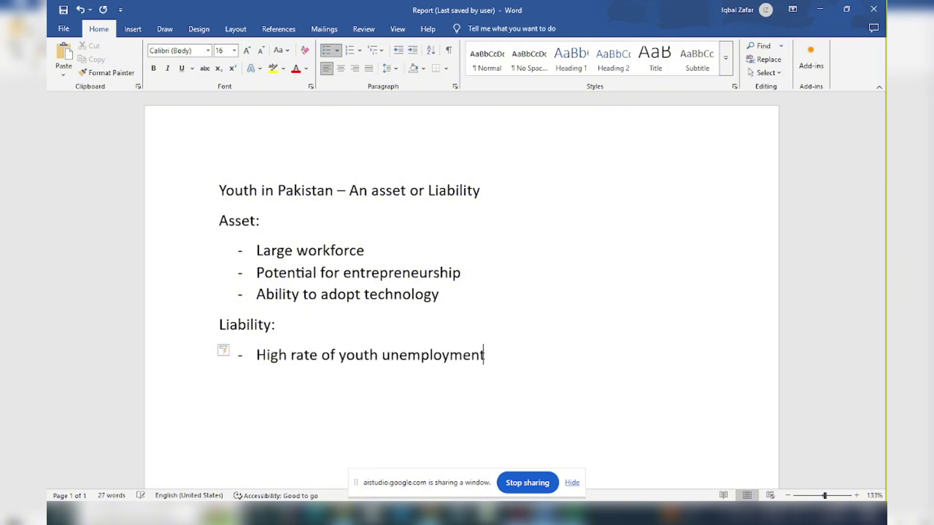
pyautogui.press('Return')
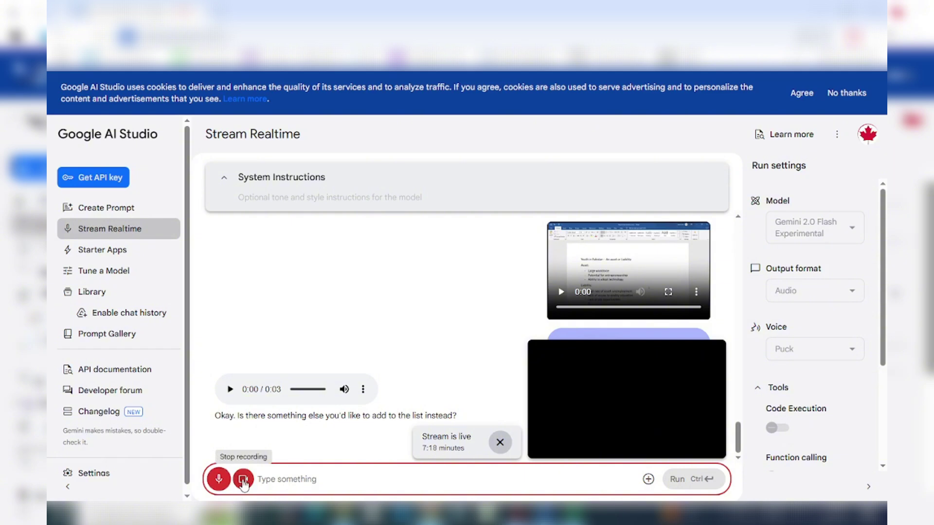
# - In Google AI Studio, stop the current screen share and share the Report Word window with the live session again
pyautogui.click(243, 482)
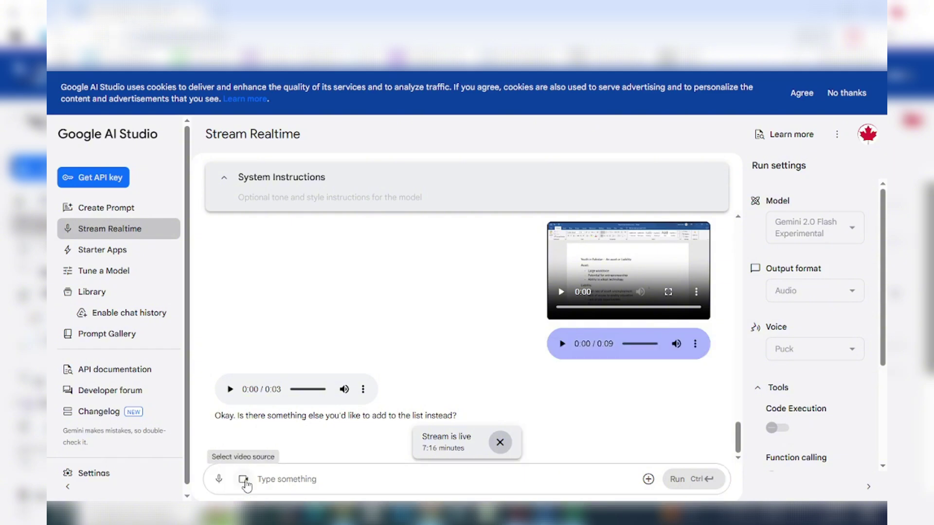
pyautogui.click(245, 481)
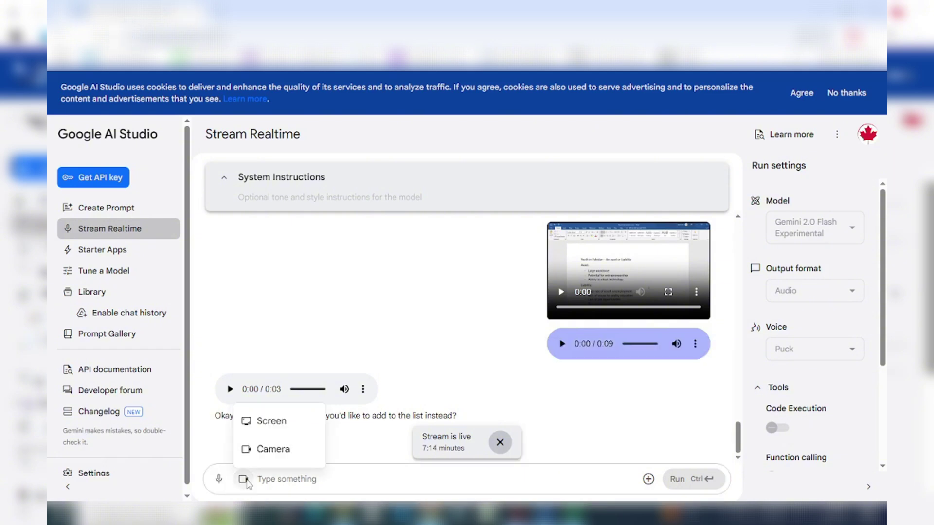
pyautogui.click(266, 433)
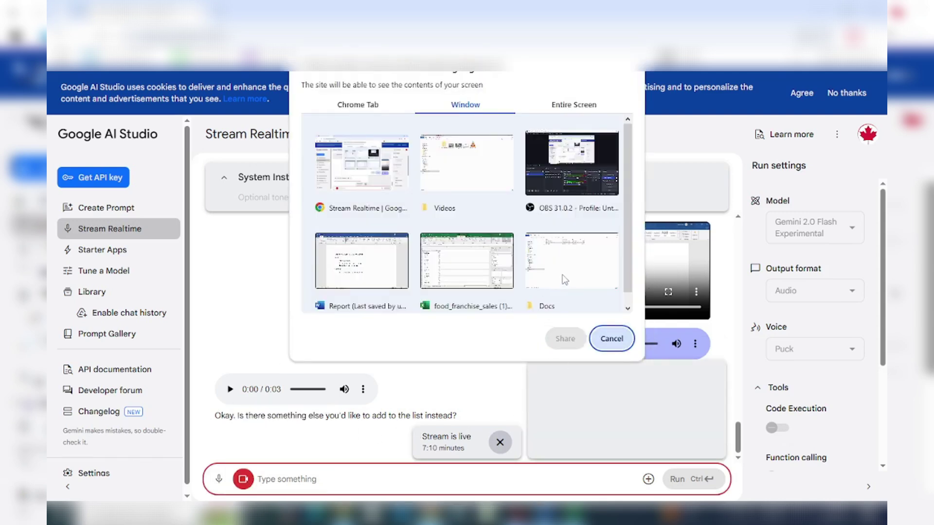
pyautogui.click(380, 274)
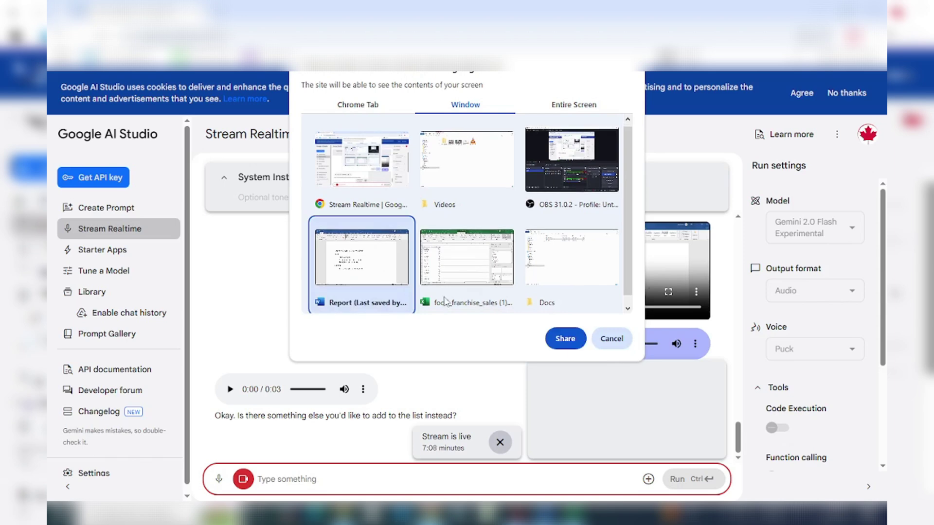
pyautogui.click(565, 339)
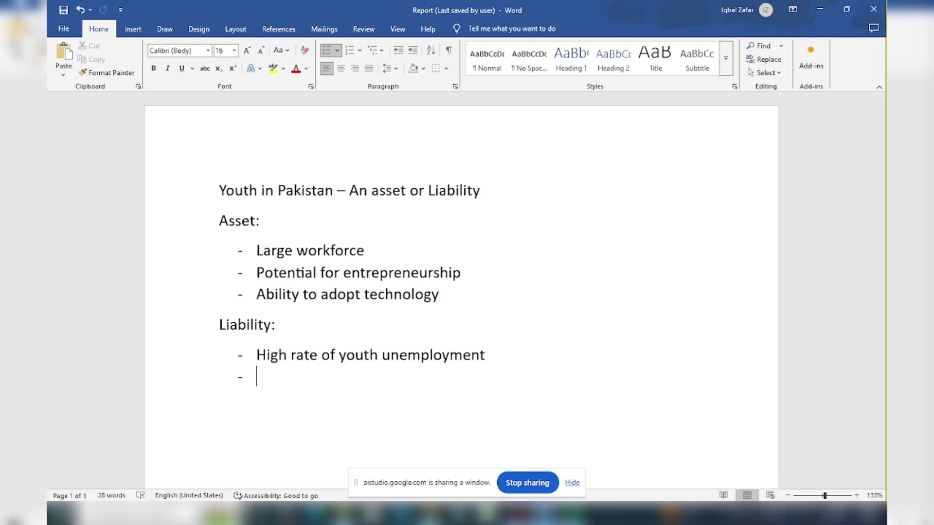
# - Add "Lack of access to quality education" and "Limited access to healthcare" to the Liability list in the Word report
pyautogui.write('Lack of access to quality')
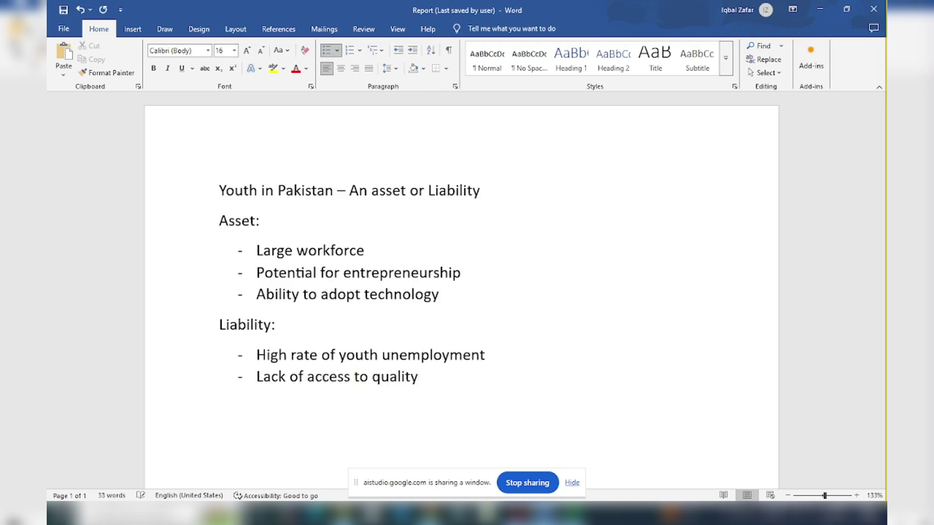
pyautogui.write(' education')
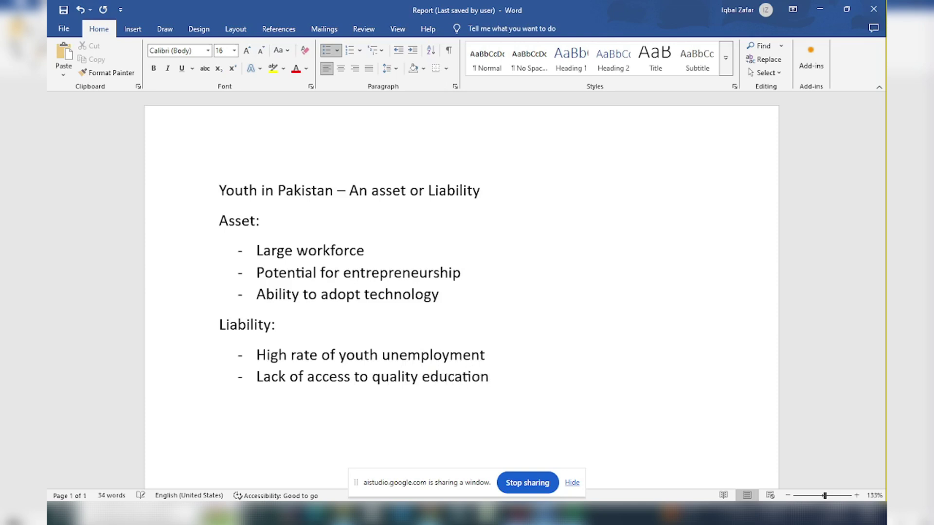
pyautogui.press('Return')
pyautogui.write('Limited access to ')
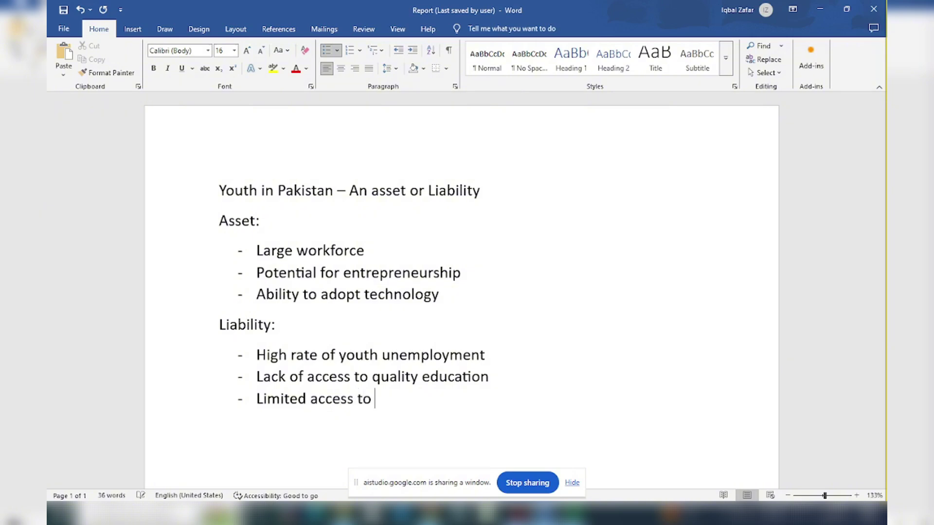
pyautogui.write('health')
pyautogui.press('BackSpace')
pyautogui.write('care')
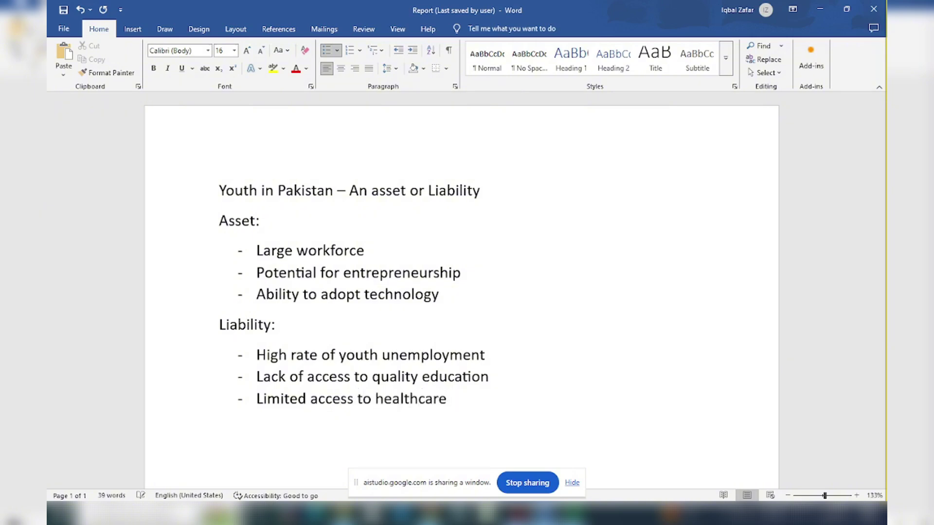